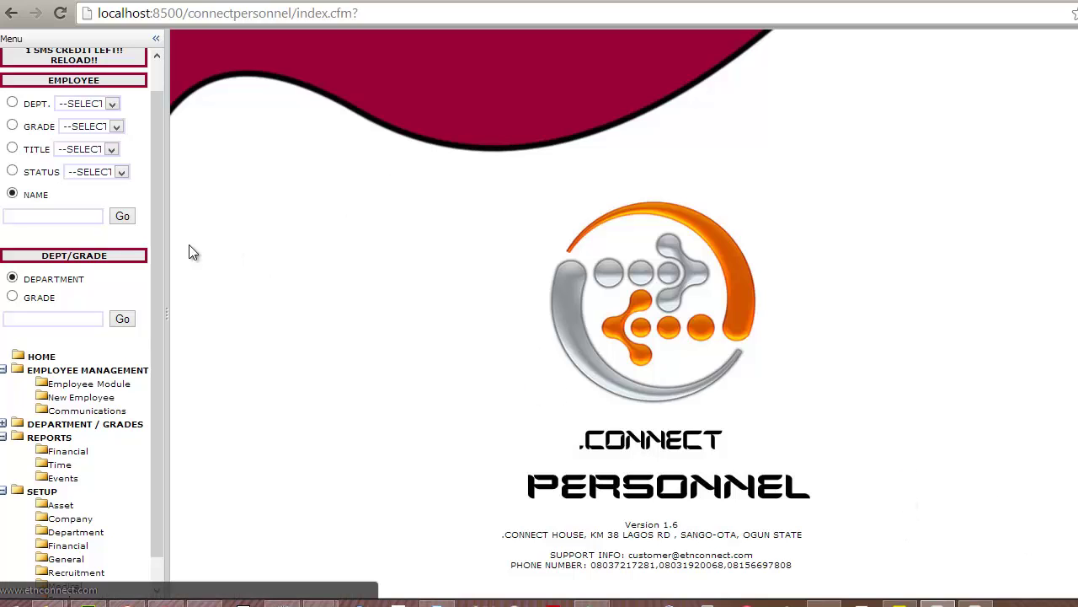
- Open the Department setup and name a new department Factory, leaving its parent department unselected
{"action": "left_click", "coordinate": [74, 533]}
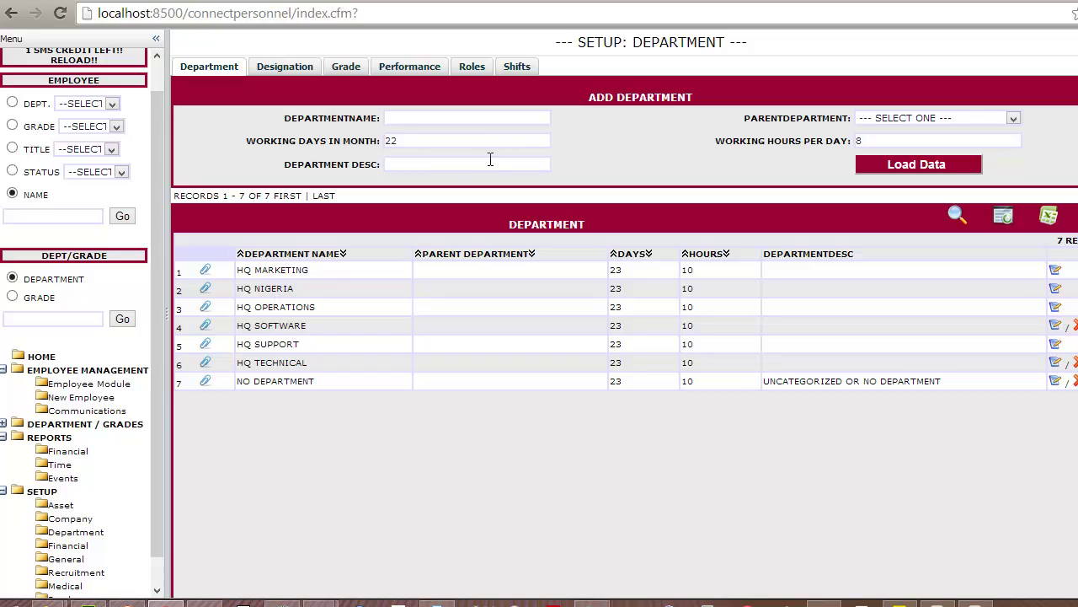
{"action": "left_click", "coordinate": [485, 120]}
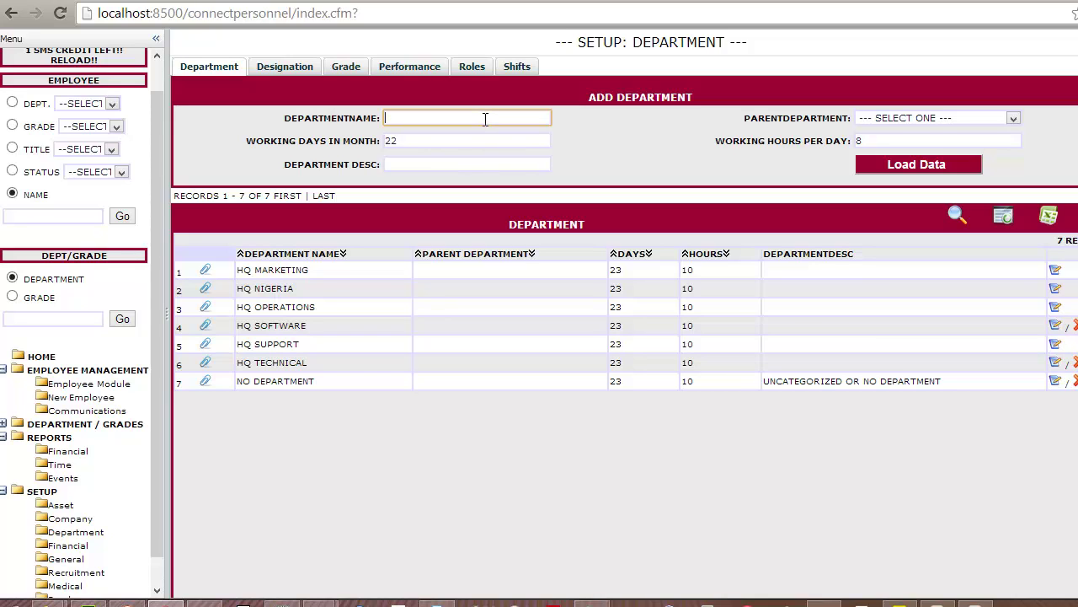
{"action": "type", "text": "Factory"}
{"action": "left_click", "coordinate": [918, 119]}
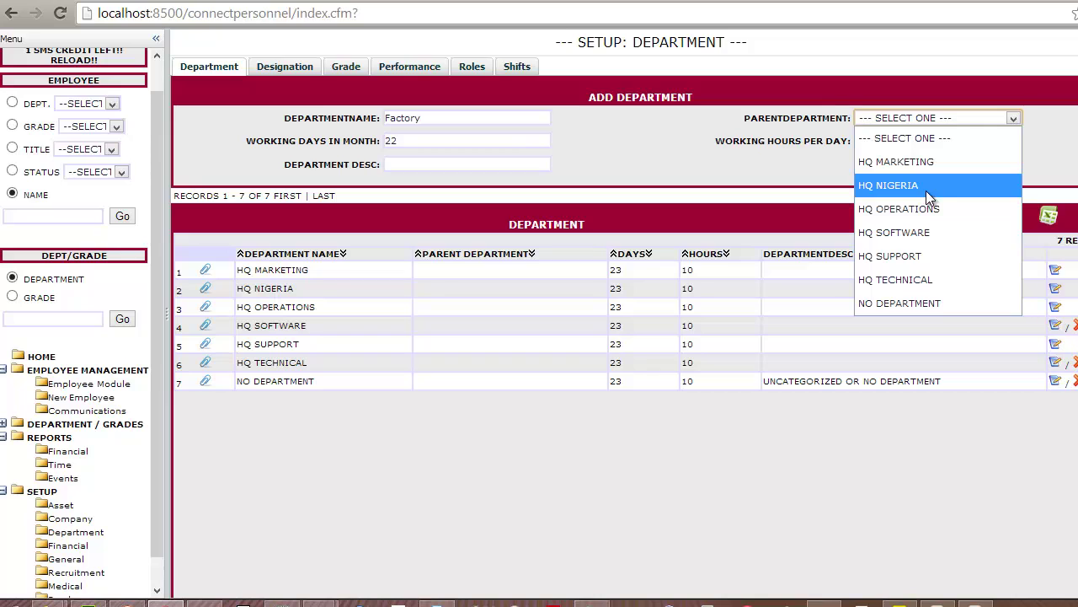
{"action": "left_click", "coordinate": [724, 162]}
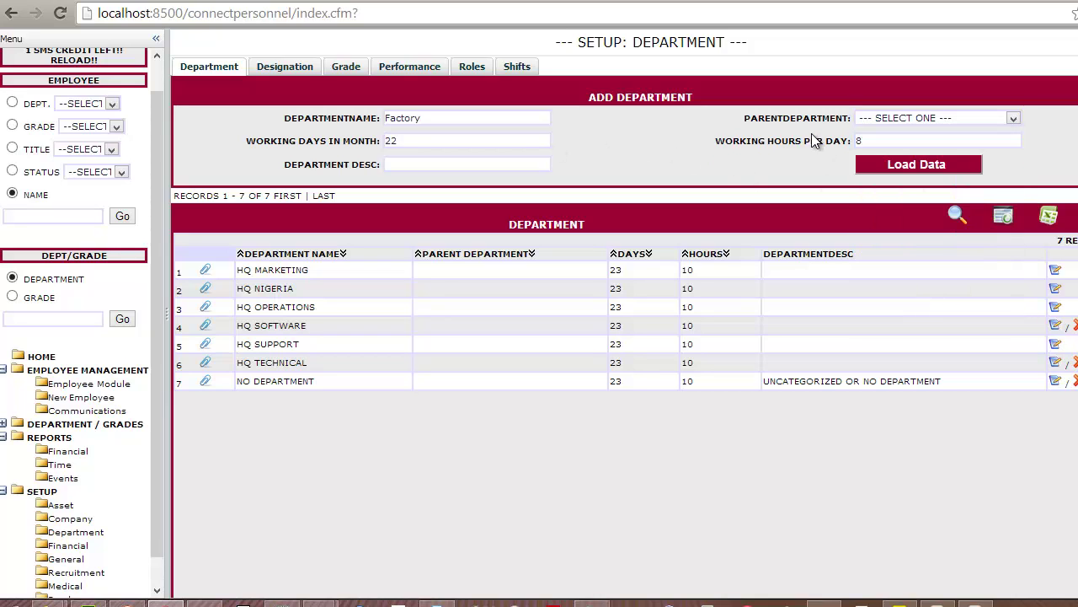
- Set the Factory department's working days in month to 20 and working hours per day to 10, and save the record
{"action": "left_click", "coordinate": [407, 142]}
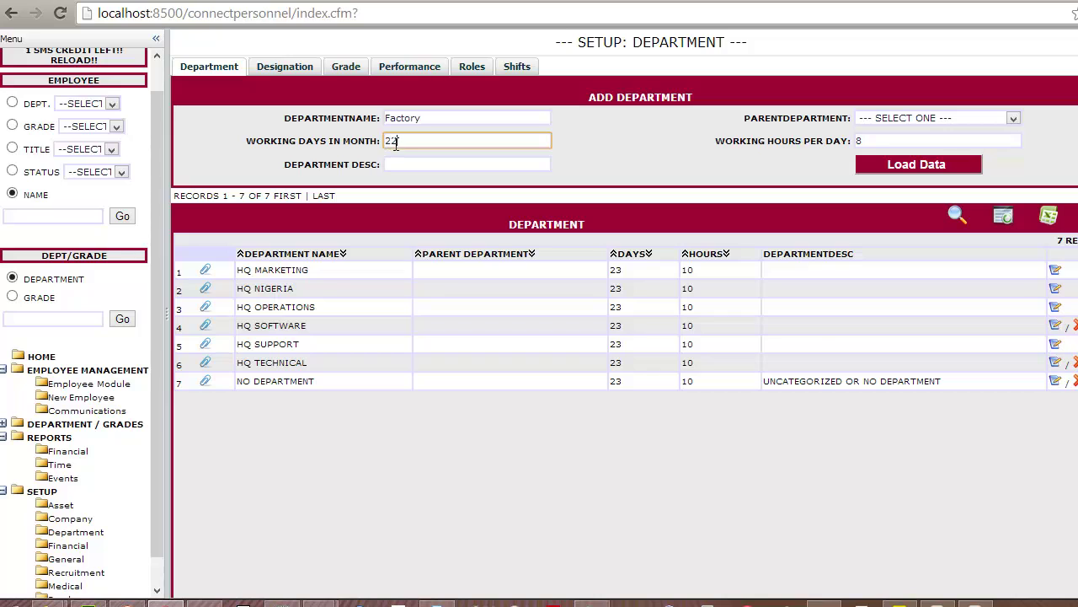
{"action": "left_click_drag", "start_coordinate": [396, 144], "coordinate": [392, 144]}
{"action": "type", "text": "0"}
{"action": "key", "text": "Tab"}
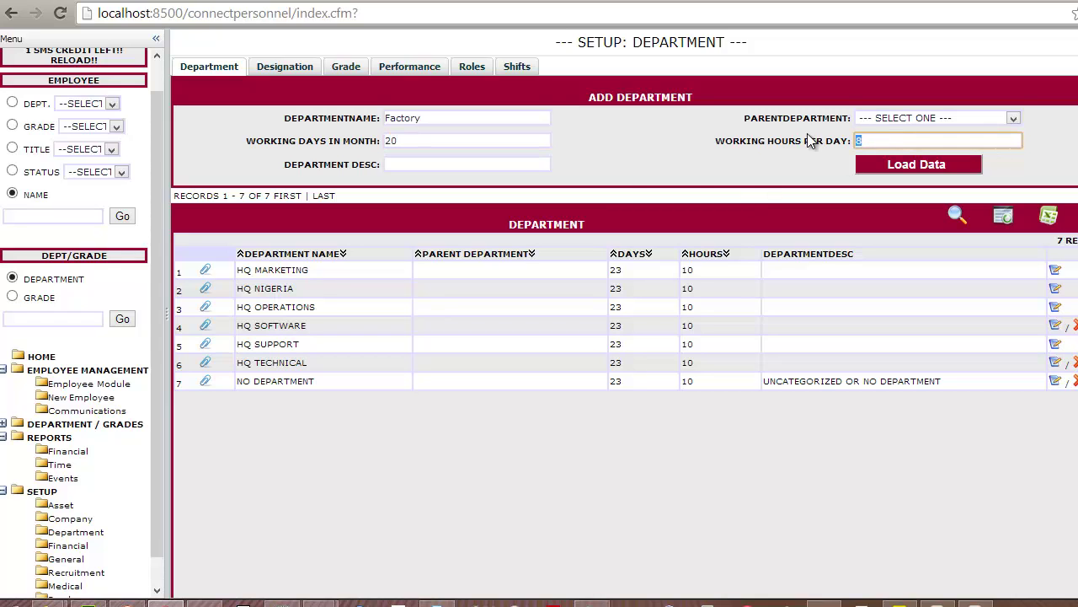
{"action": "type", "text": "10"}
{"action": "left_click", "coordinate": [872, 168]}
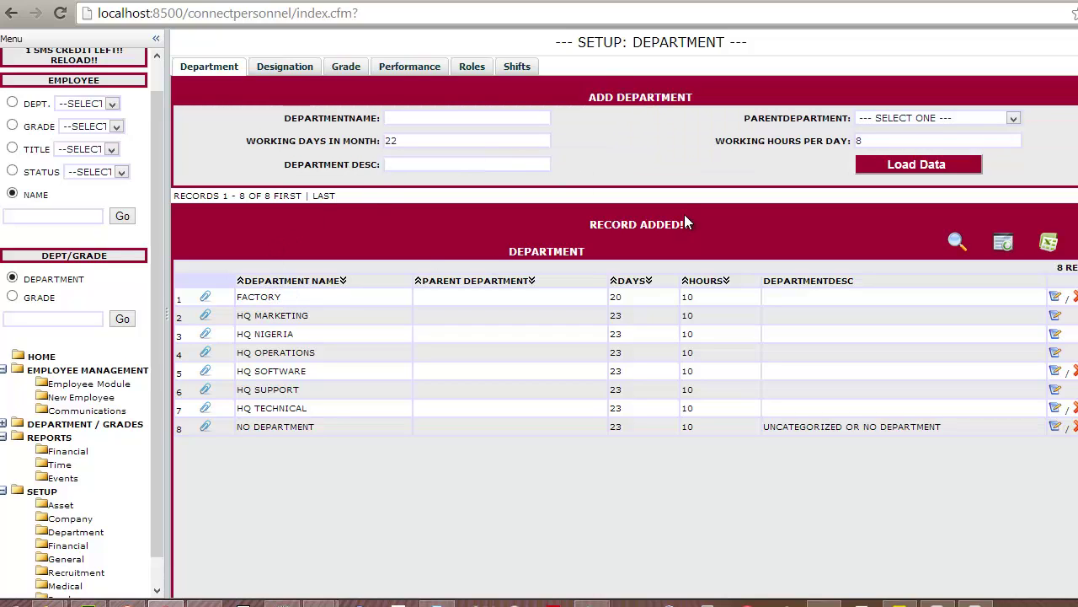
- In the designation setup, enter Line Officer as the name of a new designation
{"action": "left_click", "coordinate": [285, 67]}
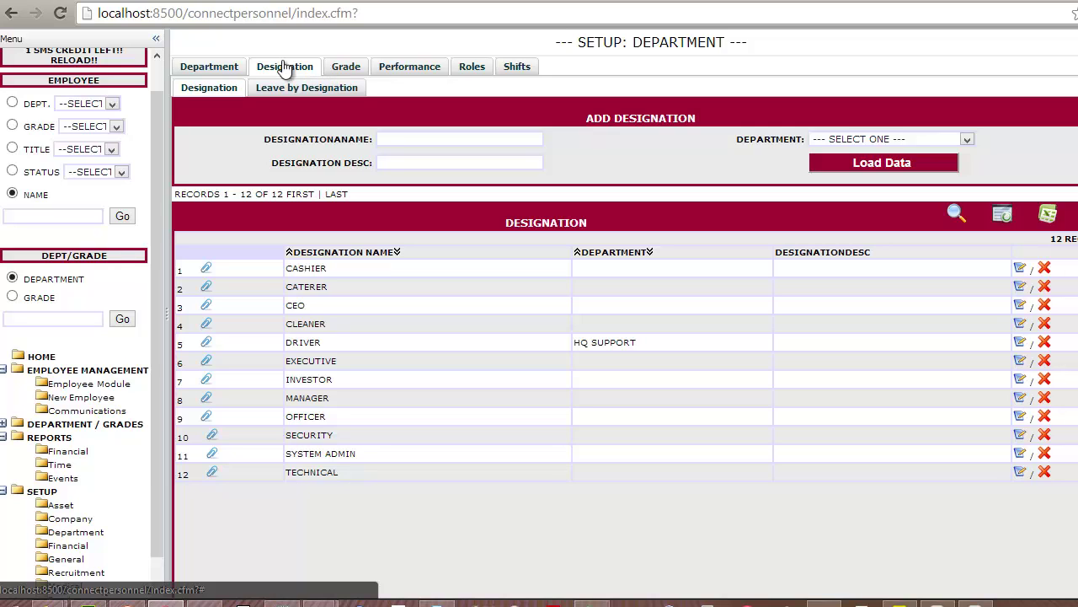
{"action": "left_click", "coordinate": [512, 160]}
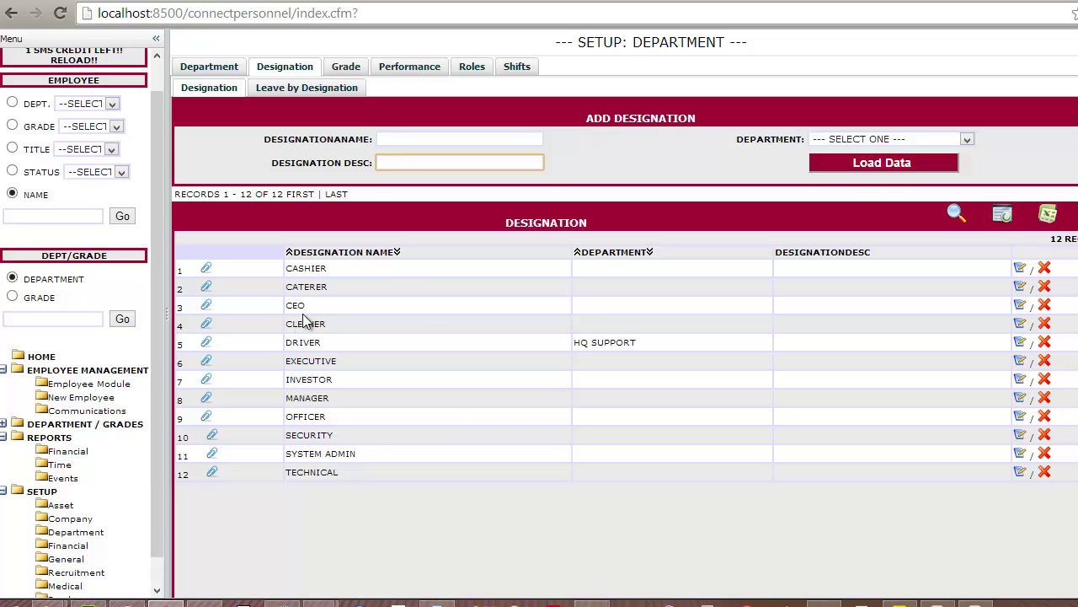
{"action": "left_click", "coordinate": [461, 138]}
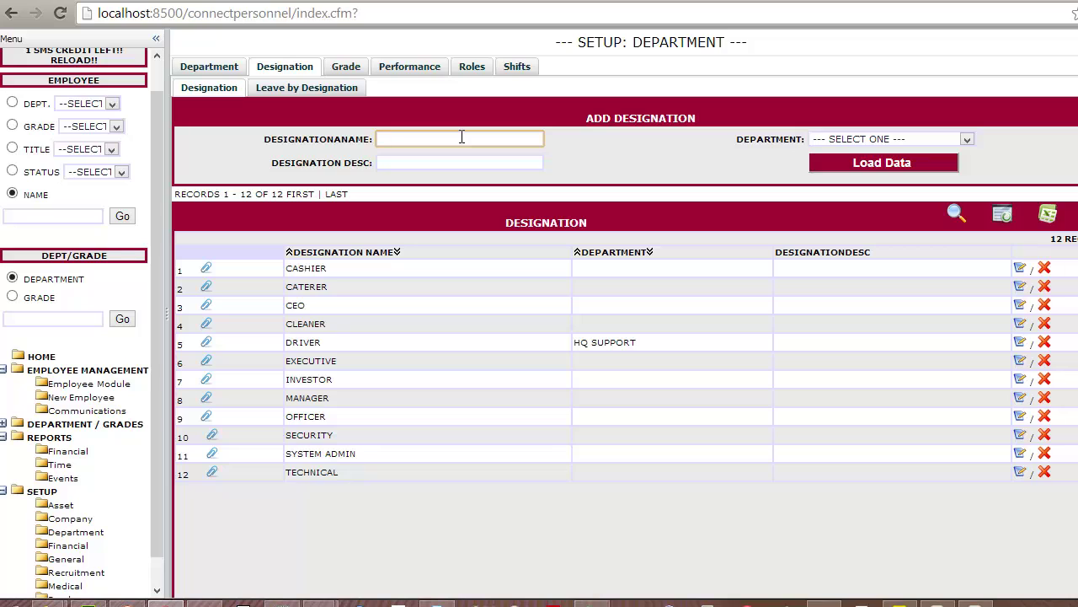
{"action": "type", "text": "Officer"}
{"action": "left_click", "coordinate": [895, 143]}
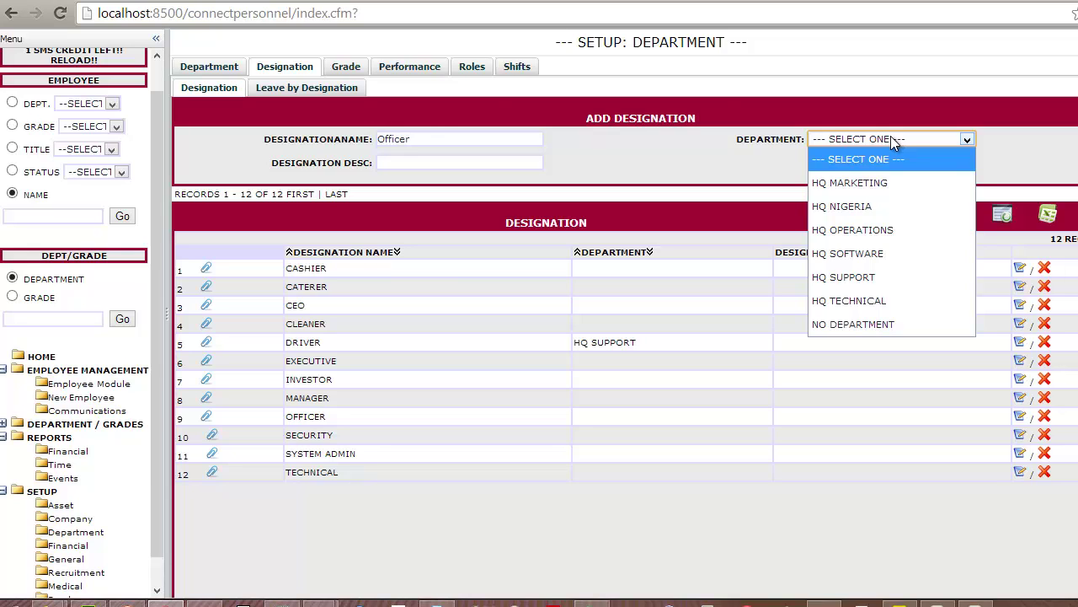
{"action": "left_click", "coordinate": [413, 138]}
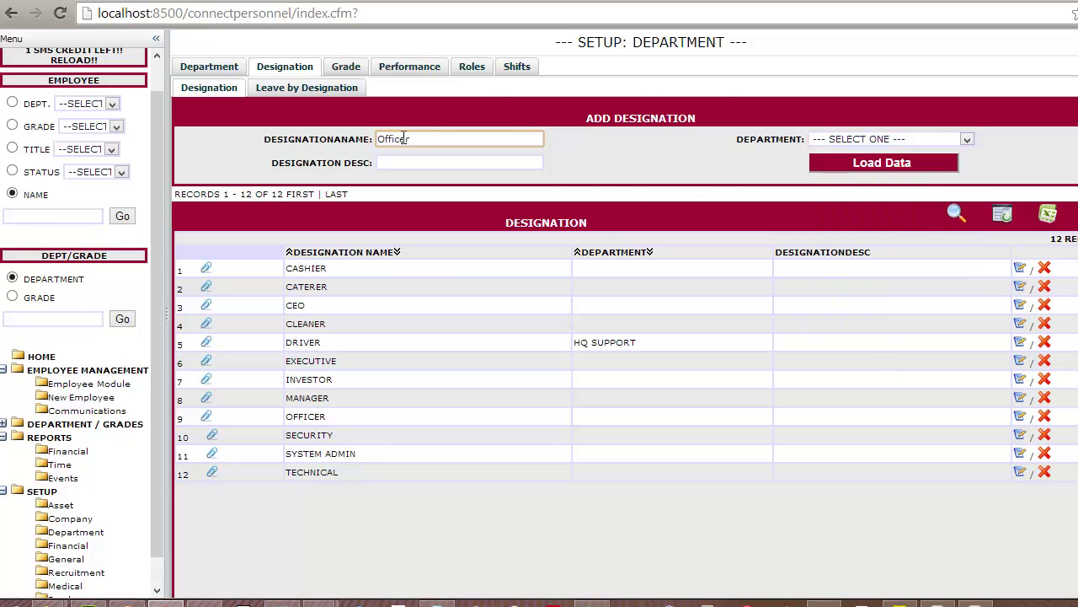
{"action": "left_click", "coordinate": [381, 141]}
{"action": "type", "text": "Line"}
- Review the department choices for the Line Officer designation, leave the department unselected and save the record
{"action": "left_click", "coordinate": [918, 139]}
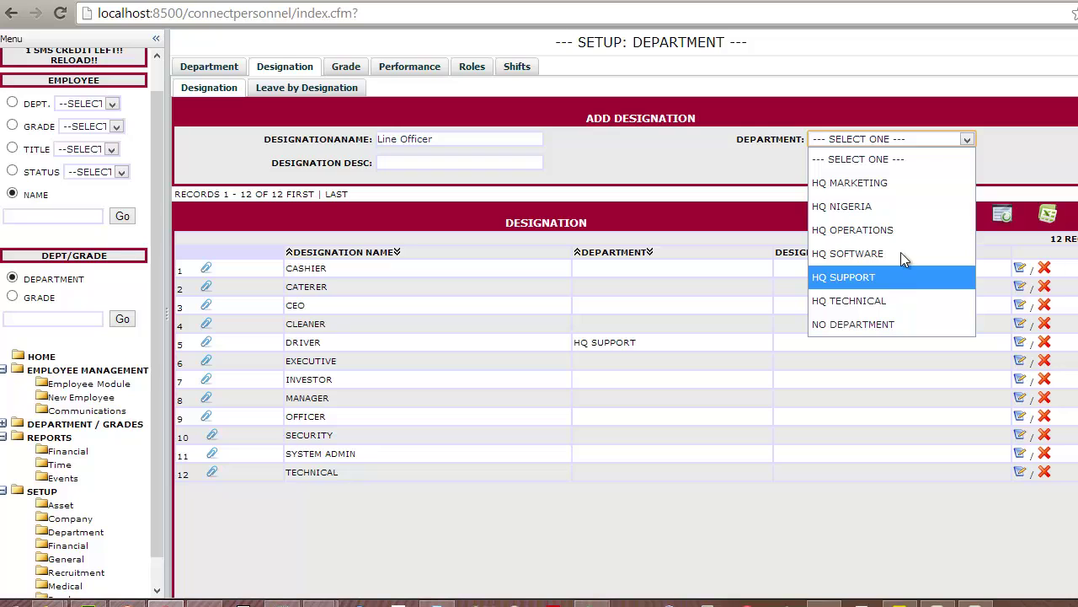
{"action": "left_click", "coordinate": [910, 167]}
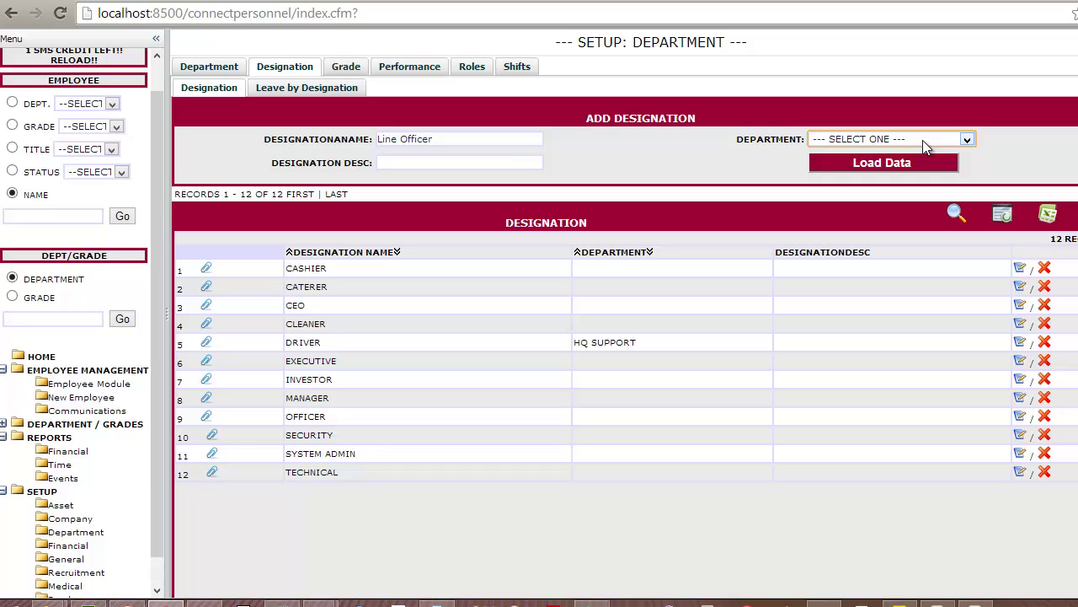
{"action": "left_click", "coordinate": [880, 137]}
{"action": "left_click", "coordinate": [1034, 123]}
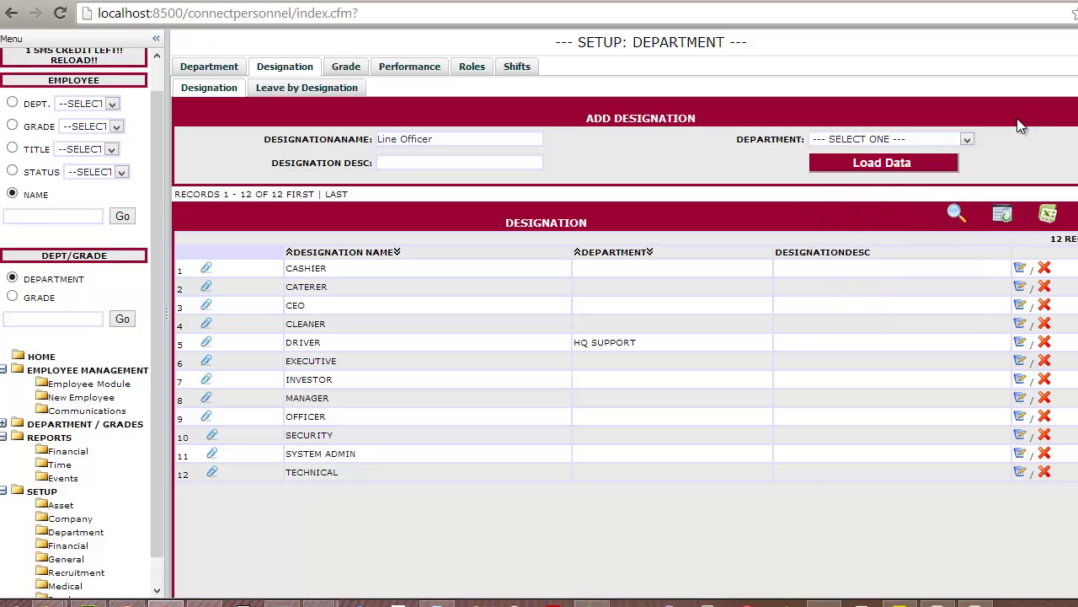
{"action": "left_click", "coordinate": [846, 166]}
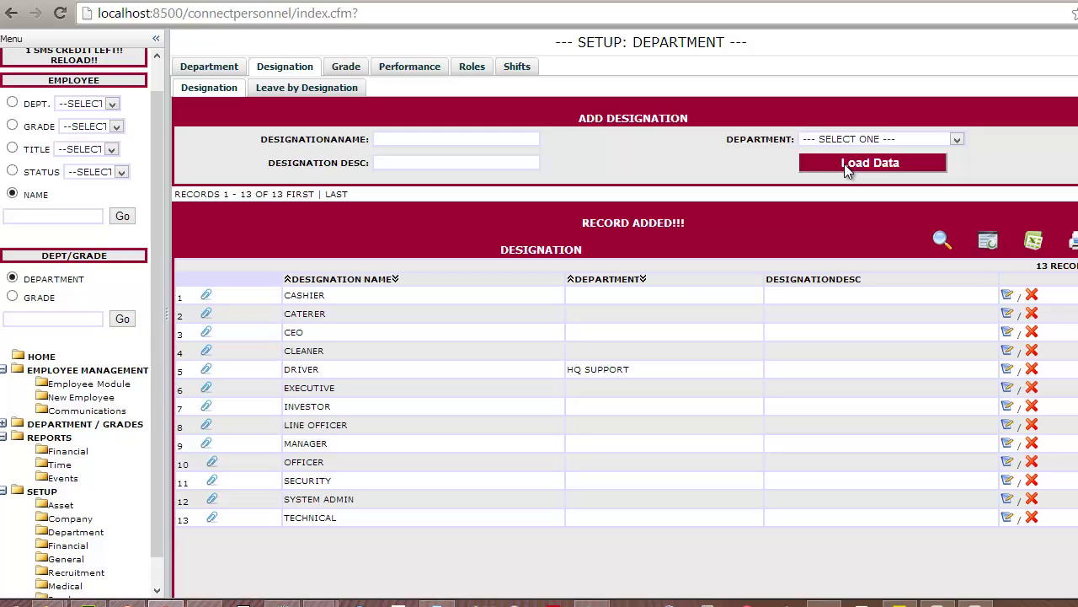
- Examine the leave-by-designation setup and its available leave types without selecting any
{"action": "left_click", "coordinate": [300, 90]}
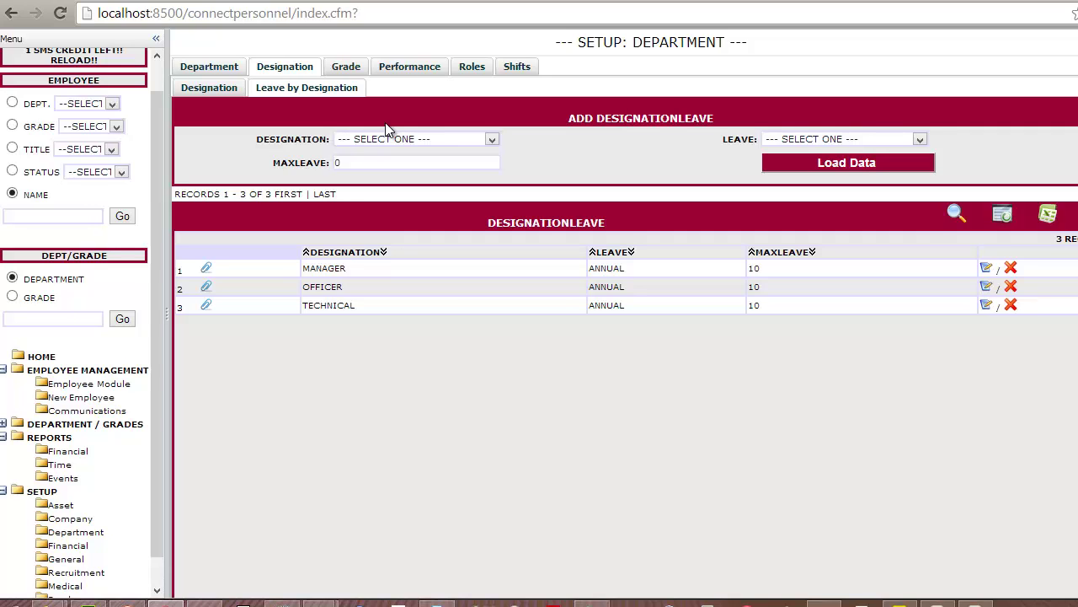
{"action": "left_click", "coordinate": [831, 139]}
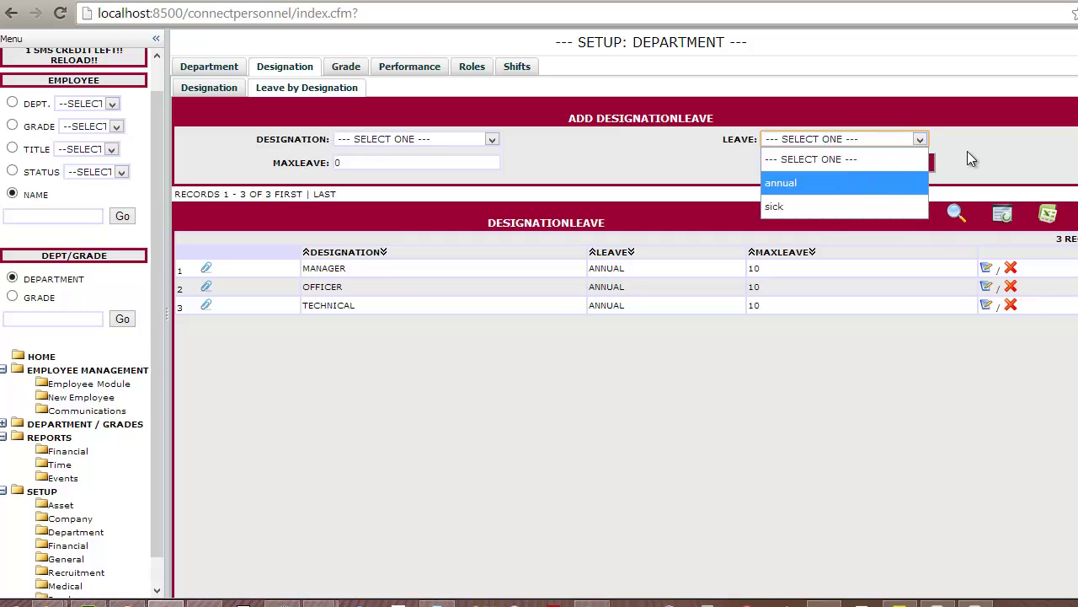
{"action": "key", "text": "Up"}
{"action": "left_click", "coordinate": [612, 80]}
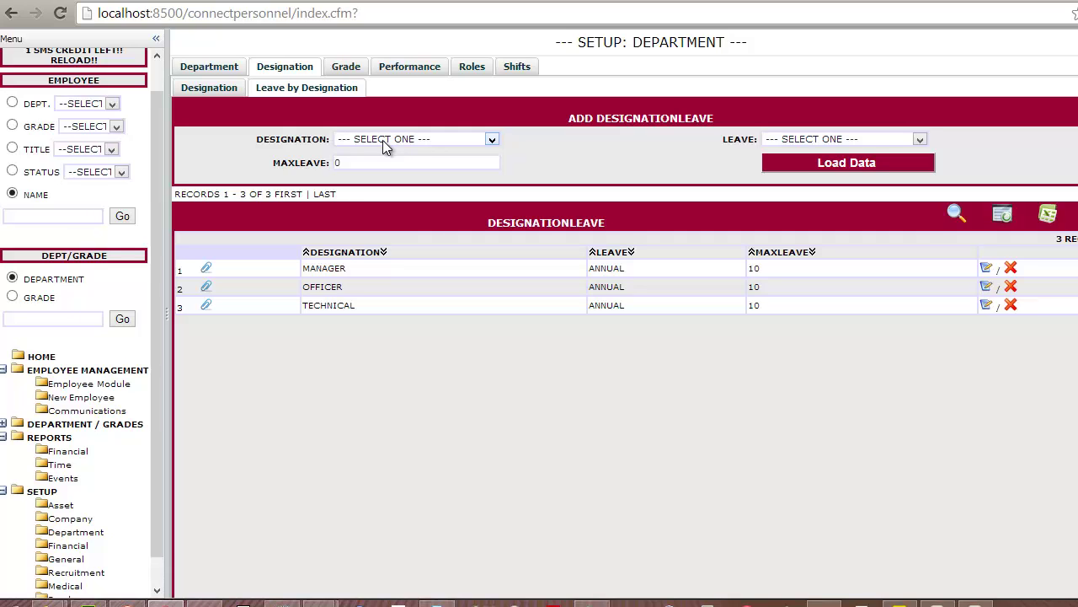
- Examine the grade setup, its list of grades and the next-grade choices
{"action": "left_click", "coordinate": [344, 69]}
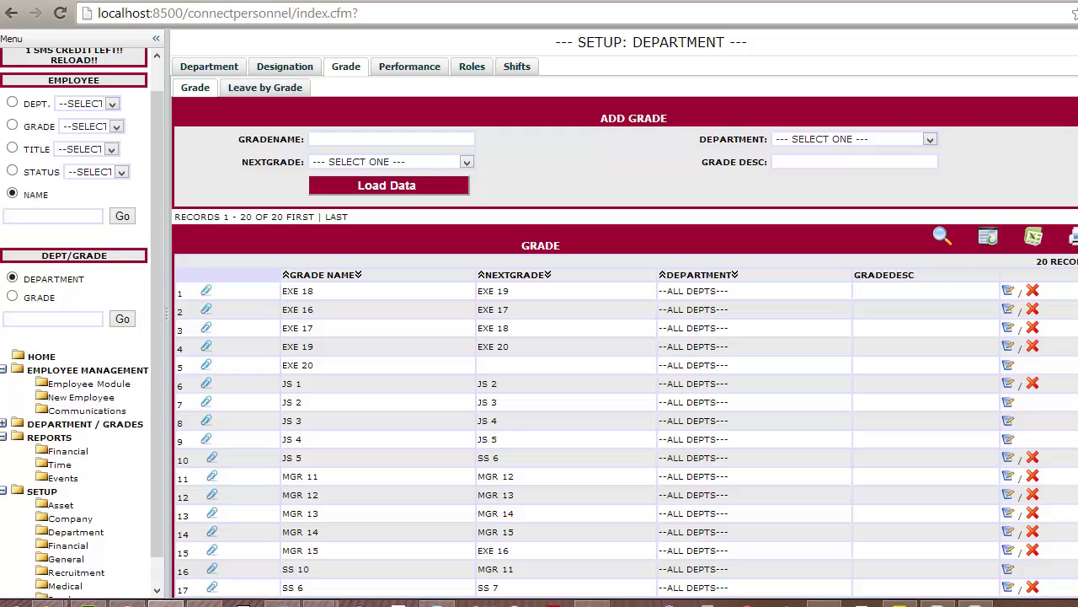
{"action": "scroll", "coordinate": [353, 408], "scroll_direction": "down", "scroll_amount": 1}
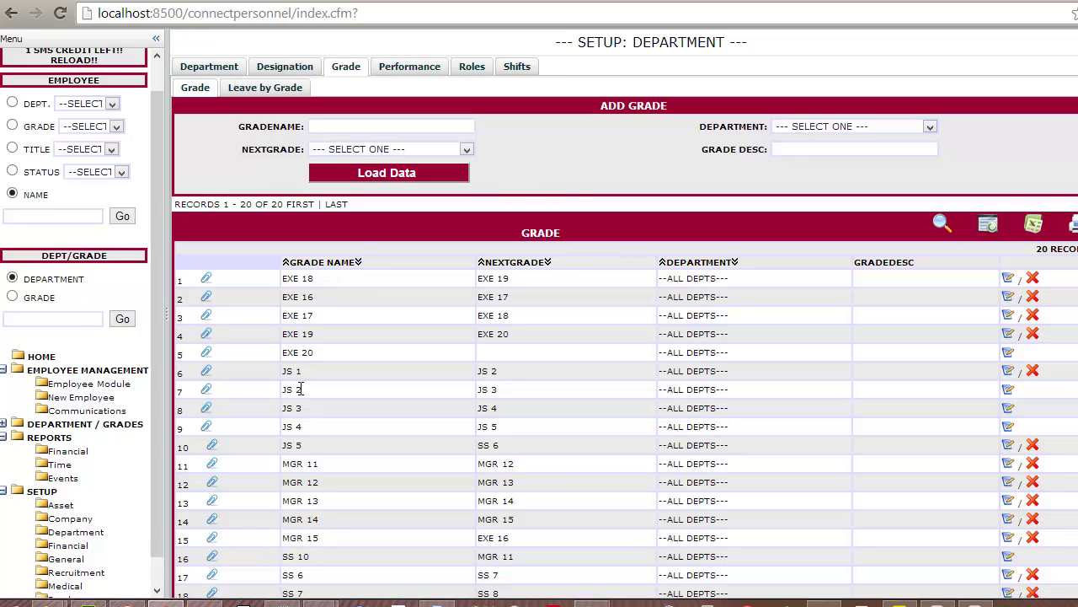
{"action": "left_click", "coordinate": [415, 157]}
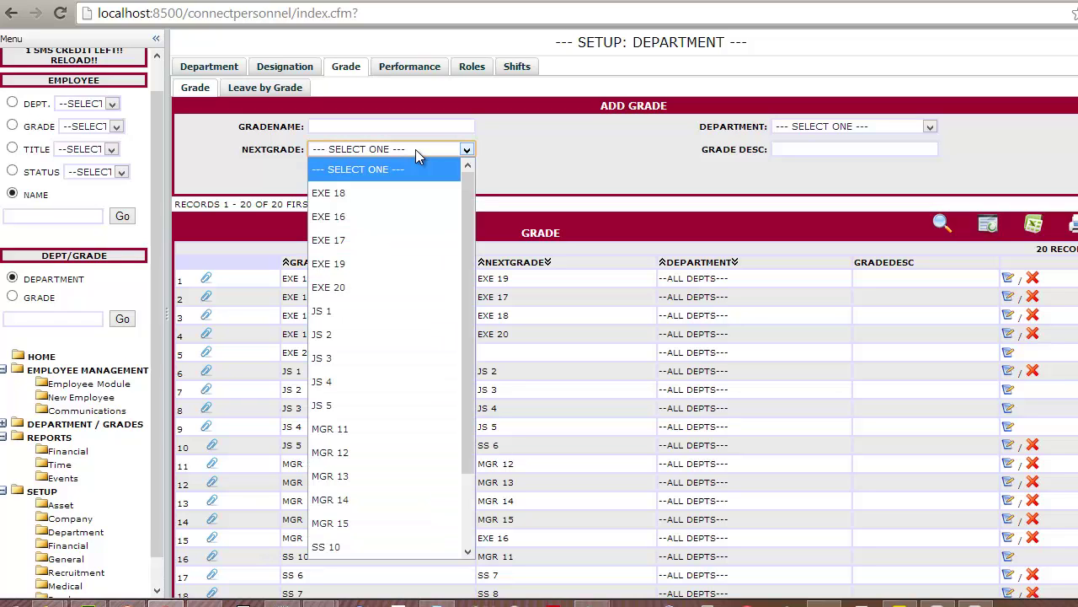
{"action": "left_click", "coordinate": [612, 174]}
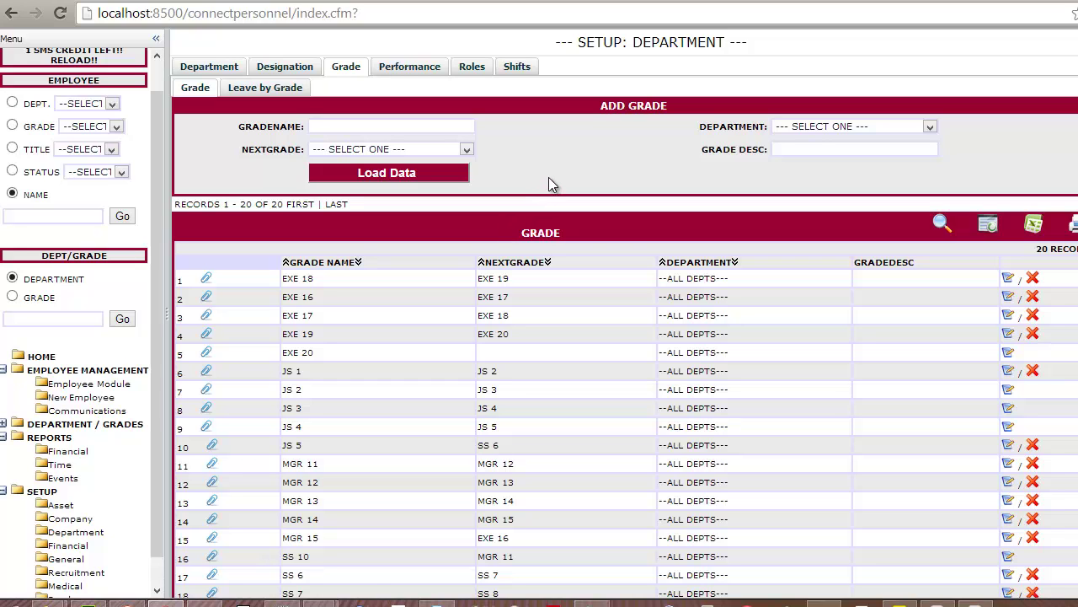
- Examine the department and grade choices for performance criteria, and view the roles setup
{"action": "left_click", "coordinate": [413, 66]}
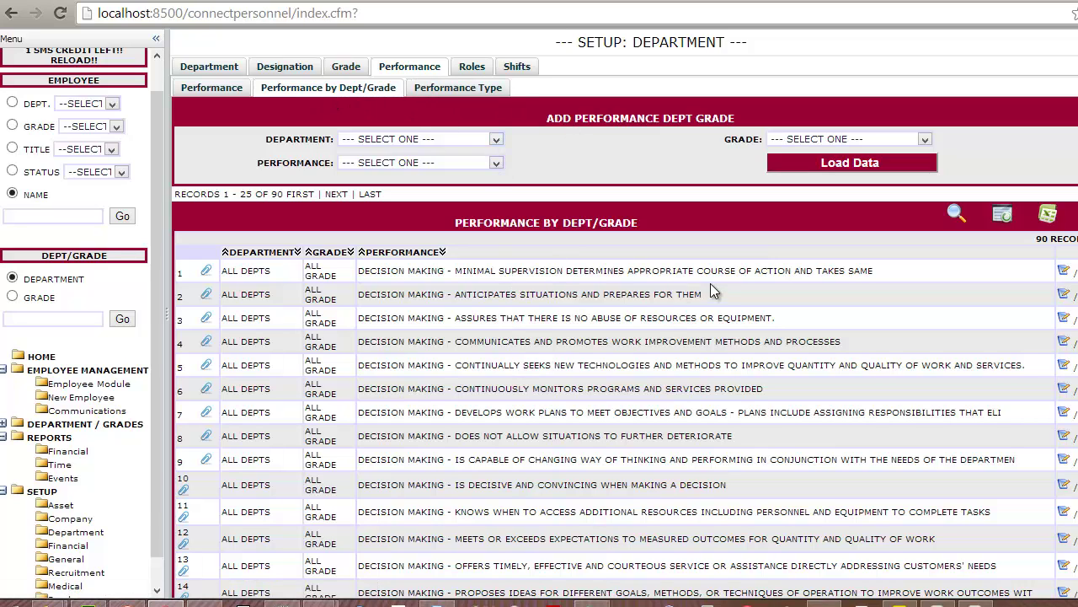
{"action": "left_click", "coordinate": [481, 140]}
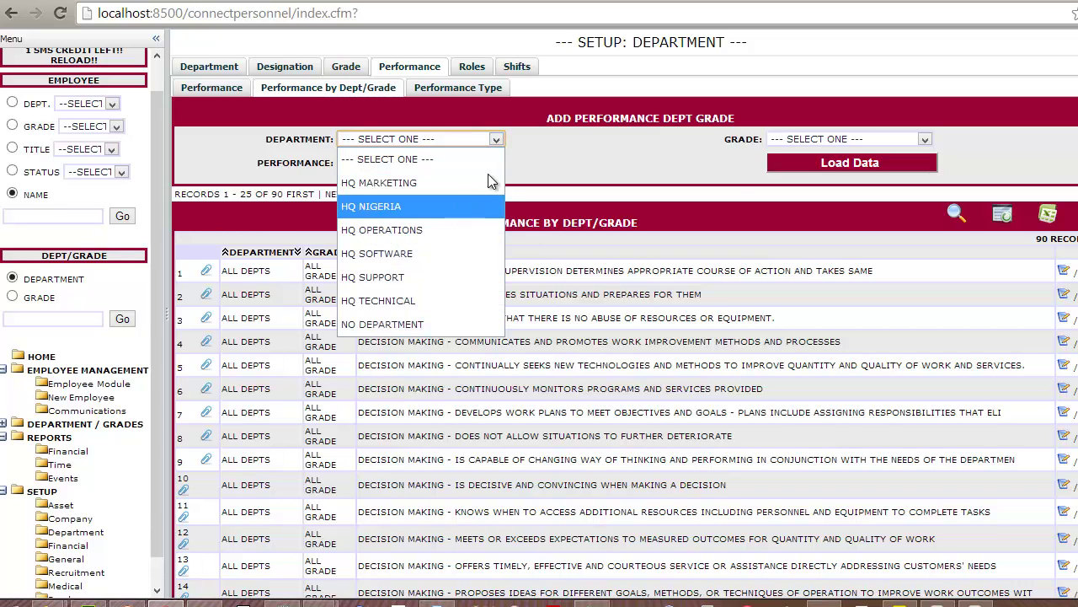
{"action": "left_click", "coordinate": [724, 186]}
{"action": "left_click", "coordinate": [801, 137]}
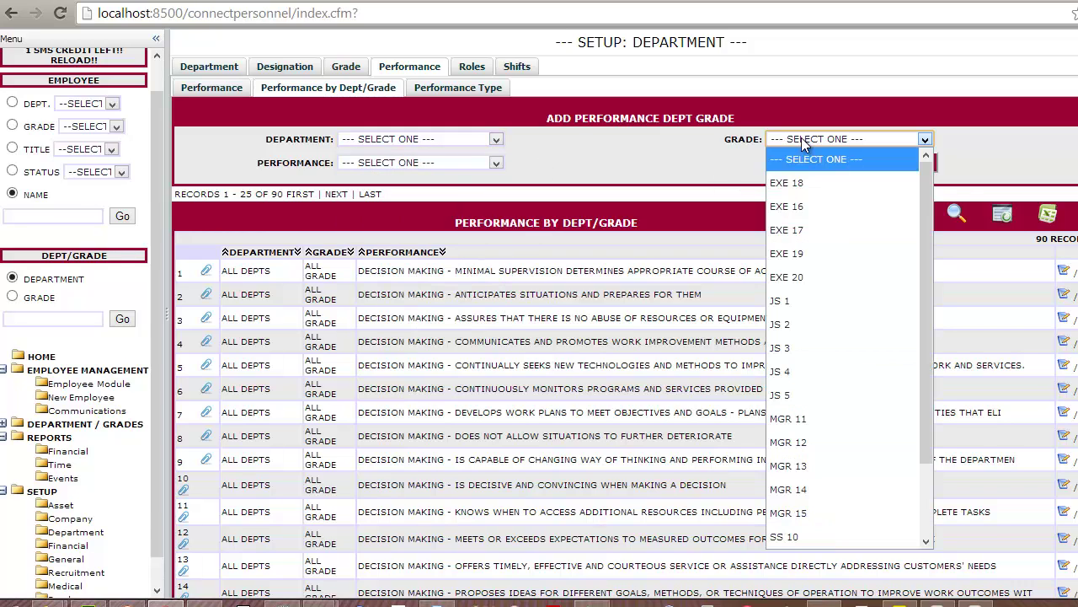
{"action": "left_click", "coordinate": [720, 136]}
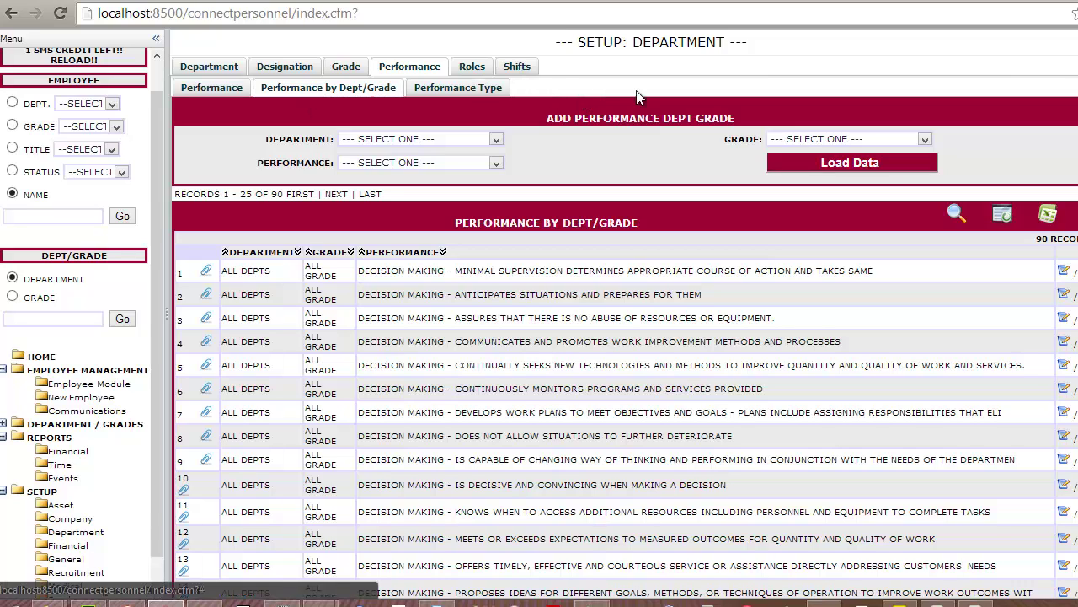
{"action": "left_click", "coordinate": [474, 67]}
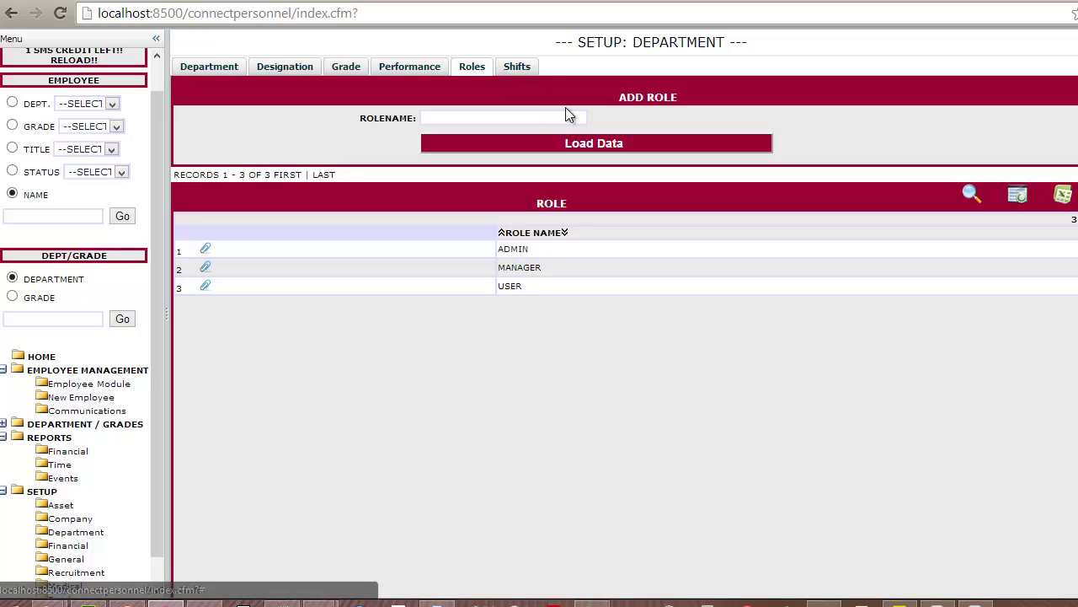
- In the shifts setup, name a new shift LATE SHIFT and assign it to Monday through Friday
{"action": "left_click", "coordinate": [521, 68]}
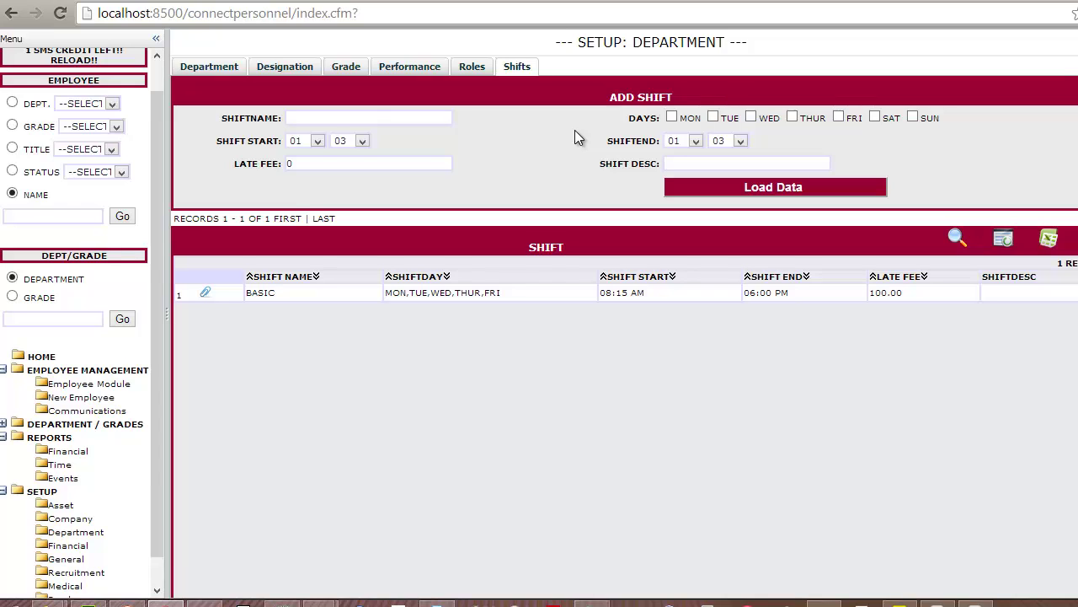
{"action": "left_click", "coordinate": [371, 117]}
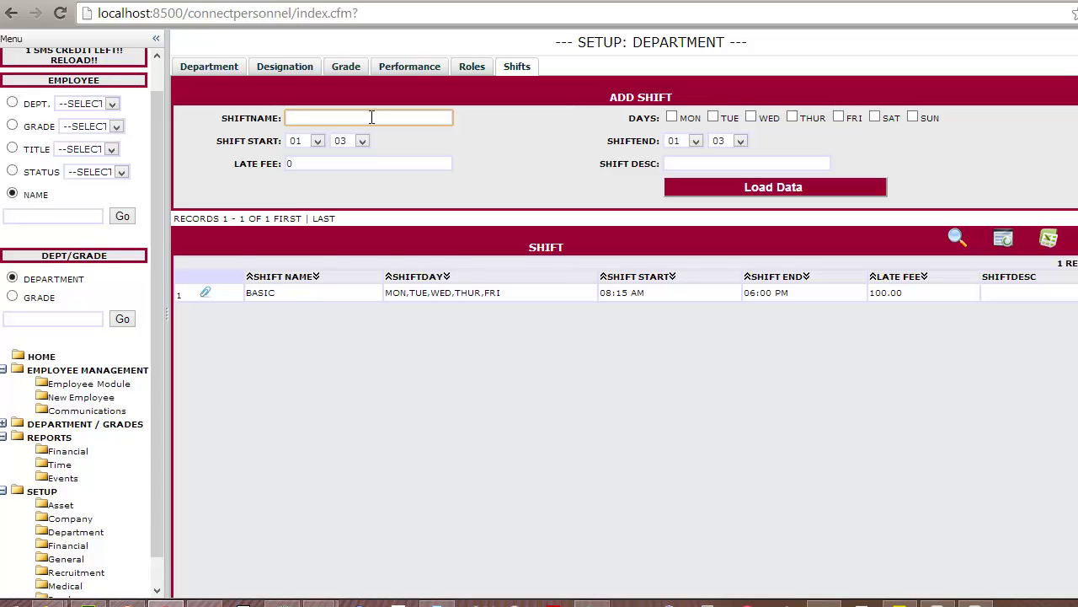
{"action": "type", "text": "LATE SHIFT"}
{"action": "left_click", "coordinate": [683, 118]}
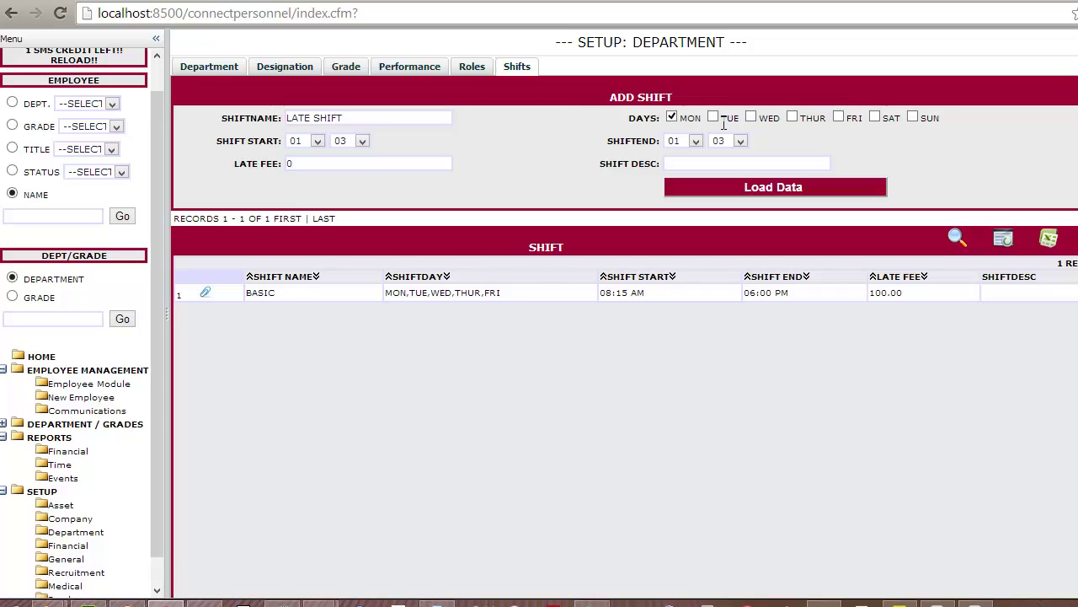
{"action": "left_click", "coordinate": [752, 117]}
{"action": "left_click", "coordinate": [714, 116]}
{"action": "left_click", "coordinate": [838, 118]}
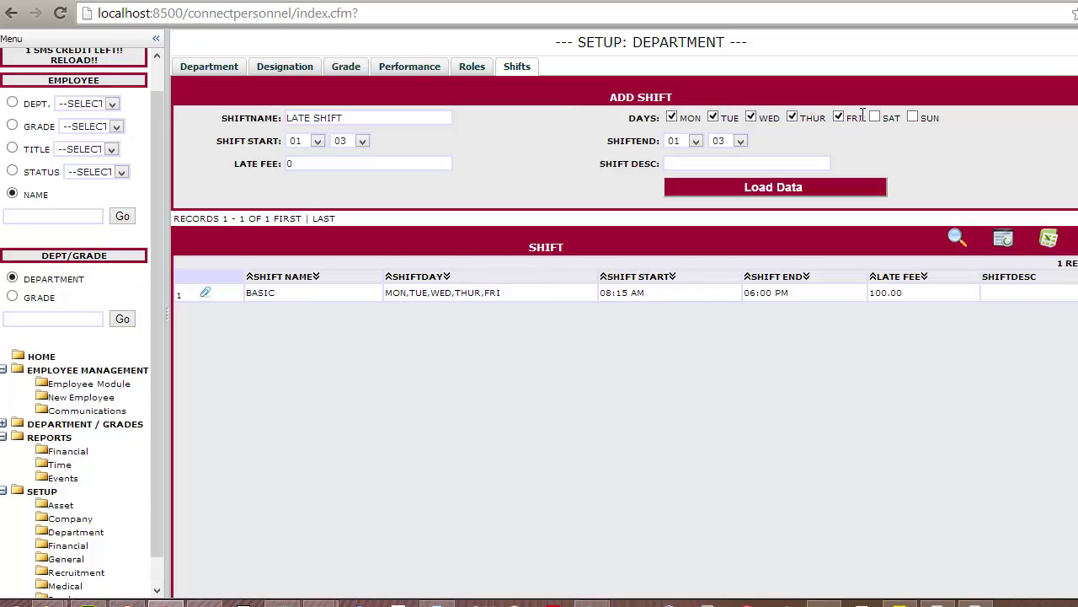
- Set the start time of LATE SHIFT to 17:00
{"action": "left_click", "coordinate": [317, 141]}
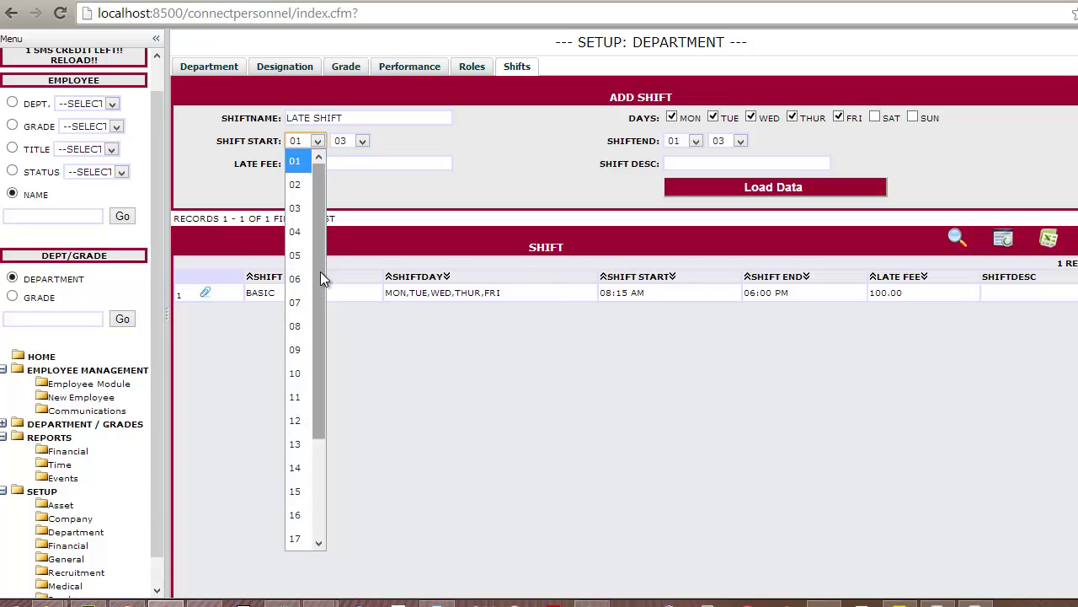
{"action": "left_click_drag", "start_coordinate": [321, 273], "coordinate": [316, 421]}
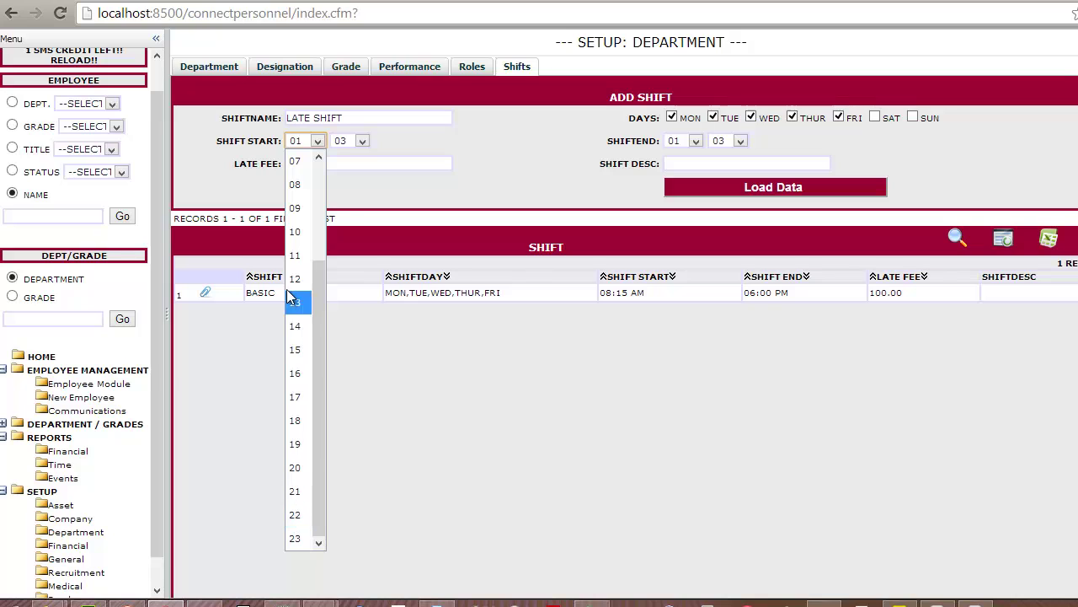
{"action": "left_click", "coordinate": [306, 396]}
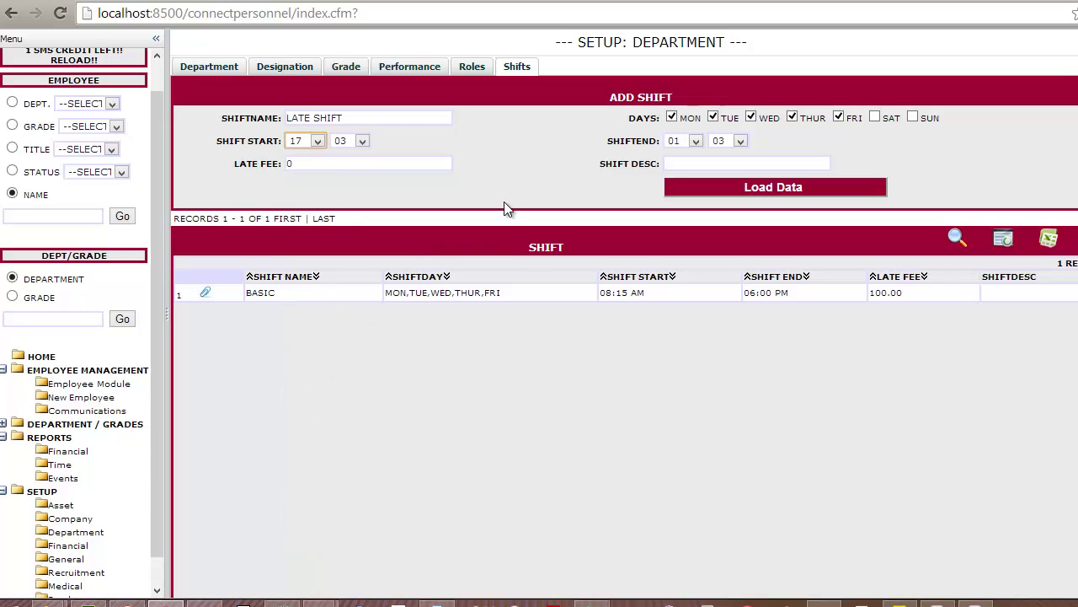
{"action": "left_click", "coordinate": [342, 142]}
{"action": "left_click", "coordinate": [341, 153]}
- Set the end time of LATE SHIFT to 23:59 and save the shift with a late fee of 0
{"action": "left_click", "coordinate": [672, 140]}
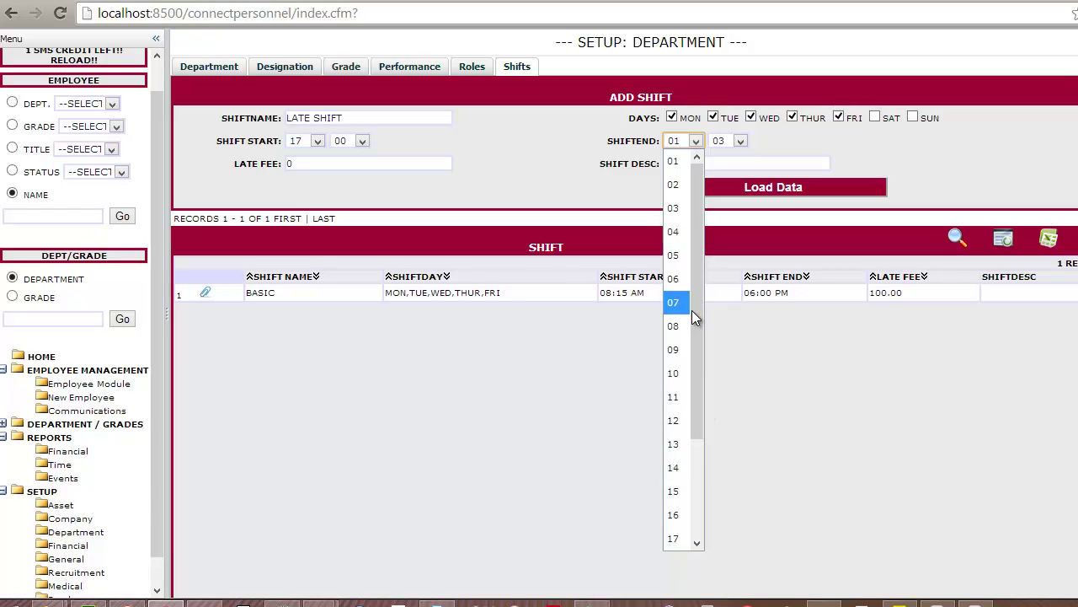
{"action": "left_click_drag", "start_coordinate": [692, 310], "coordinate": [708, 434]}
{"action": "left_click", "coordinate": [681, 536]}
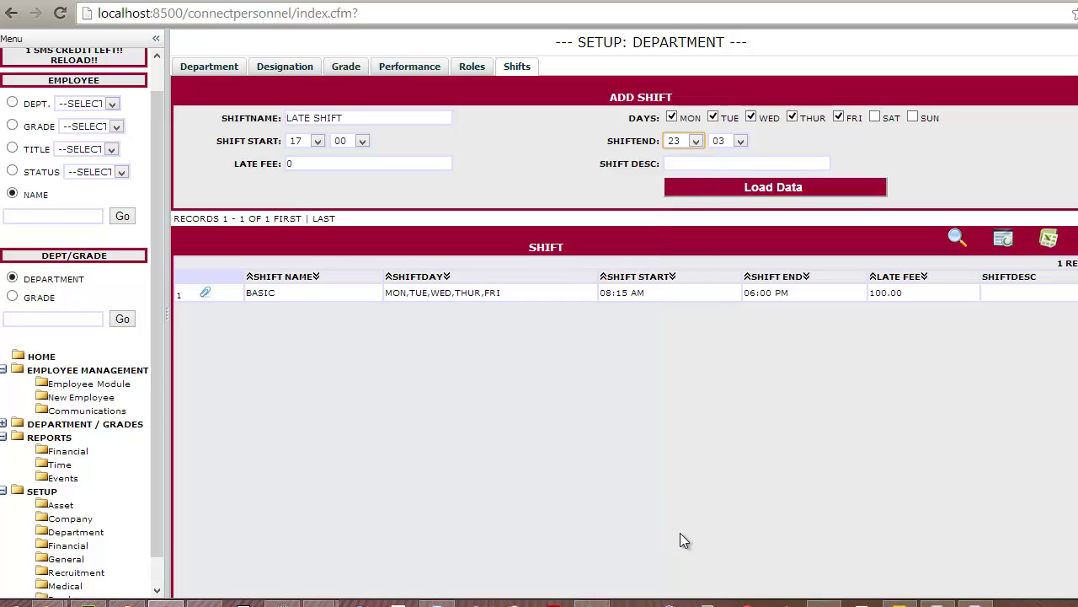
{"action": "left_click", "coordinate": [740, 140]}
{"action": "left_click_drag", "start_coordinate": [741, 221], "coordinate": [744, 506]}
{"action": "left_click", "coordinate": [717, 540]}
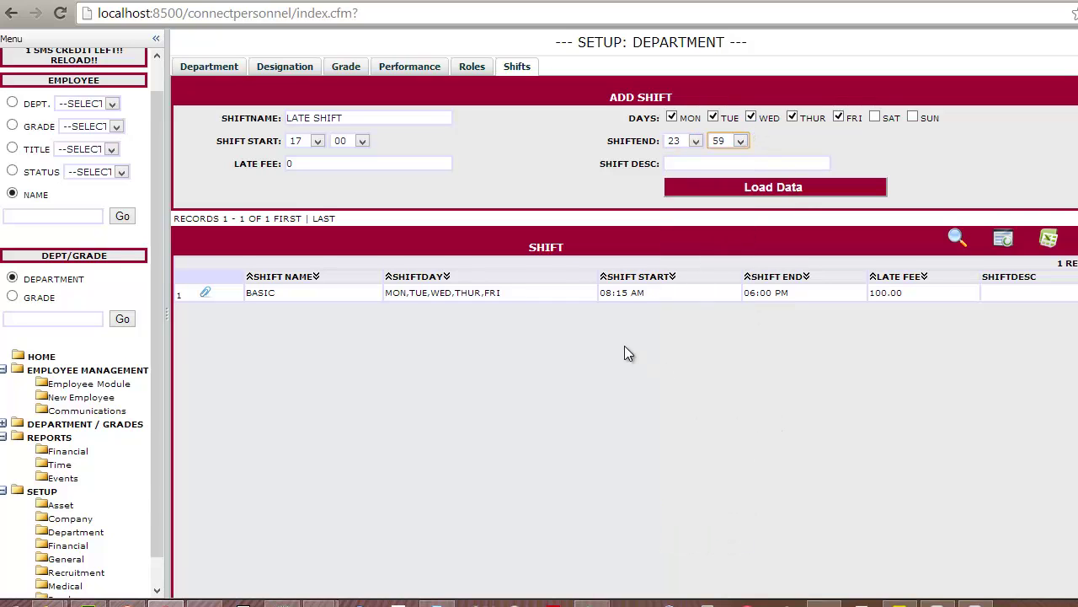
{"action": "left_click_drag", "start_coordinate": [307, 164], "coordinate": [279, 166]}
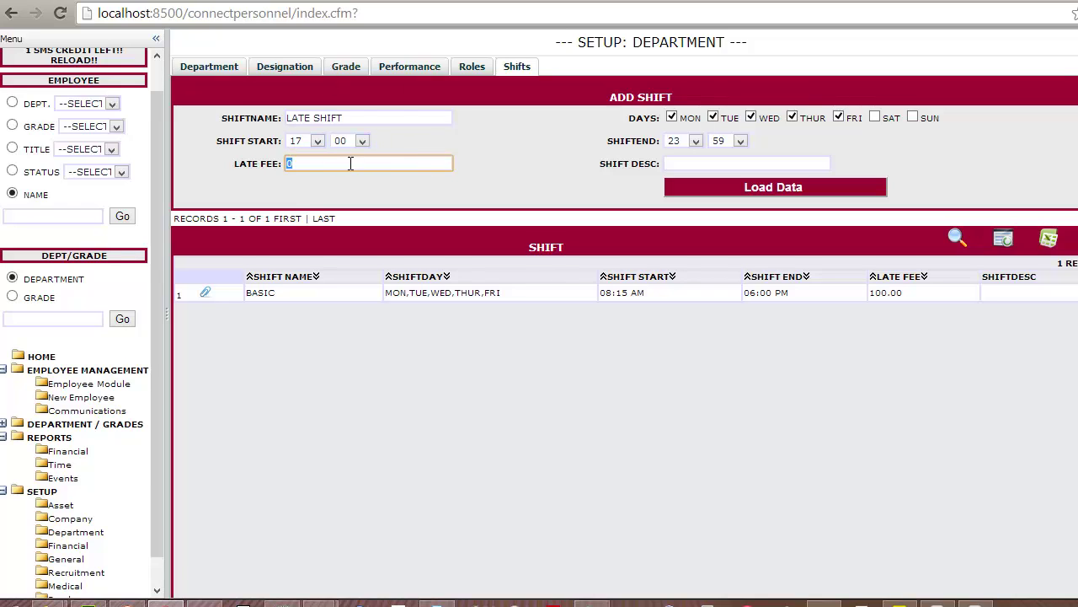
{"action": "left_click", "coordinate": [714, 189]}
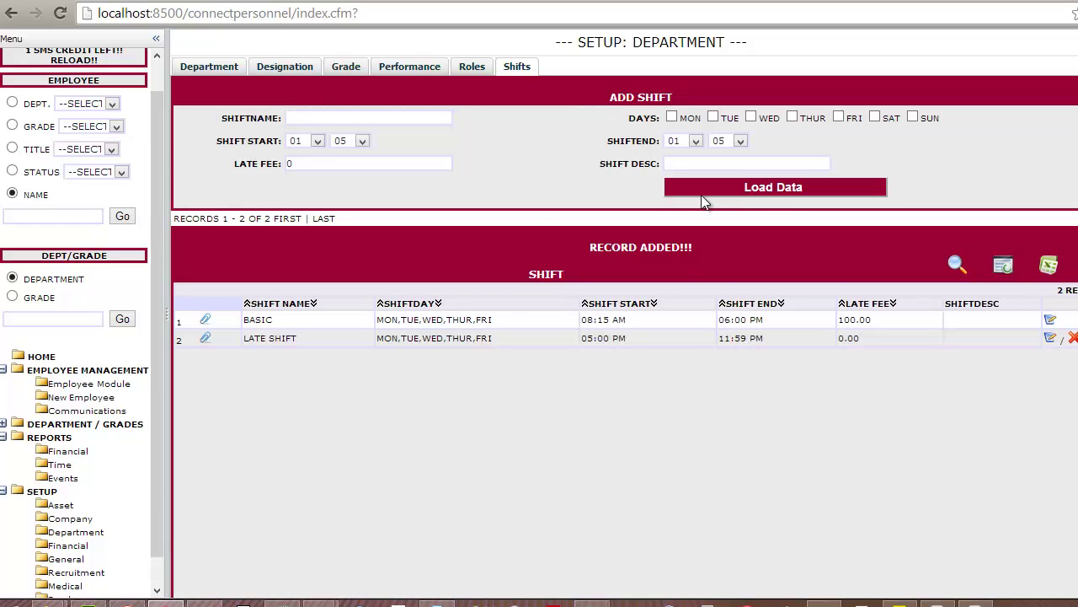